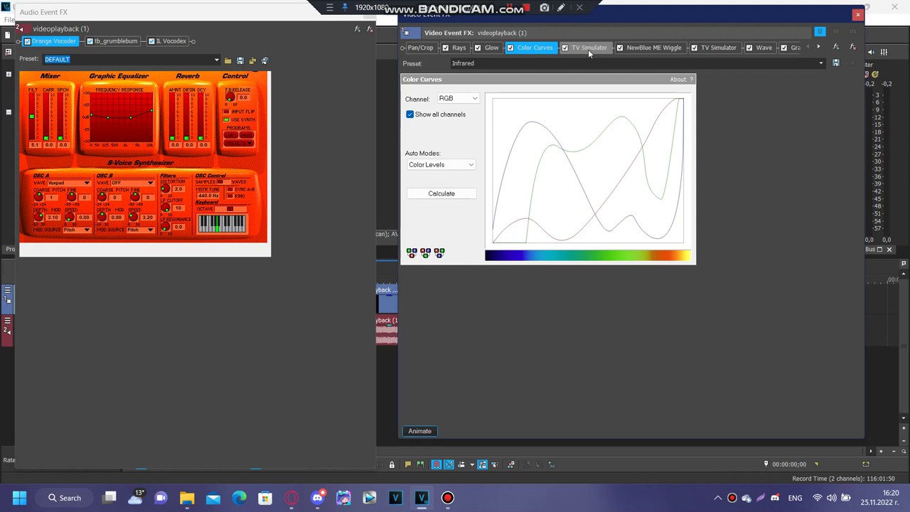
# Examine the settings of the first TV Simulator, NewBlue ME Wiggle, second TV Simulator and Wave effects in the video effect chain.
pyautogui.click(588, 50)
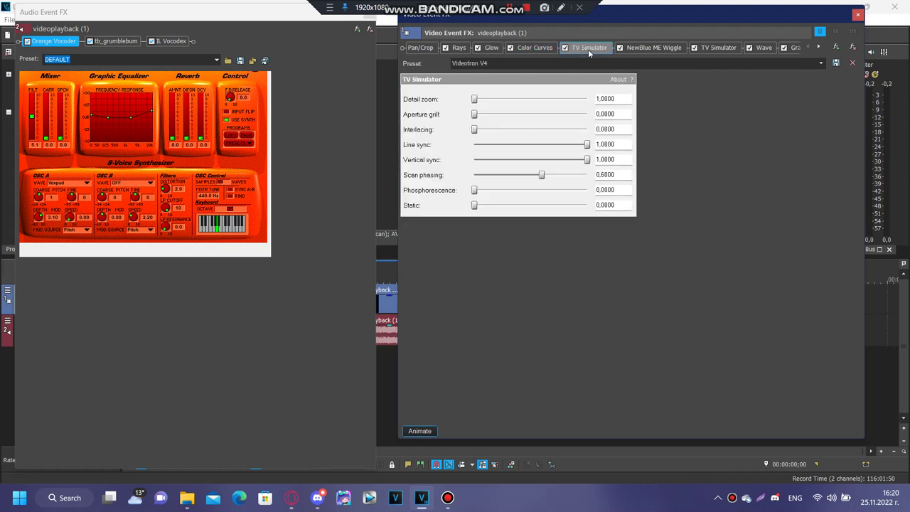
pyautogui.click(651, 49)
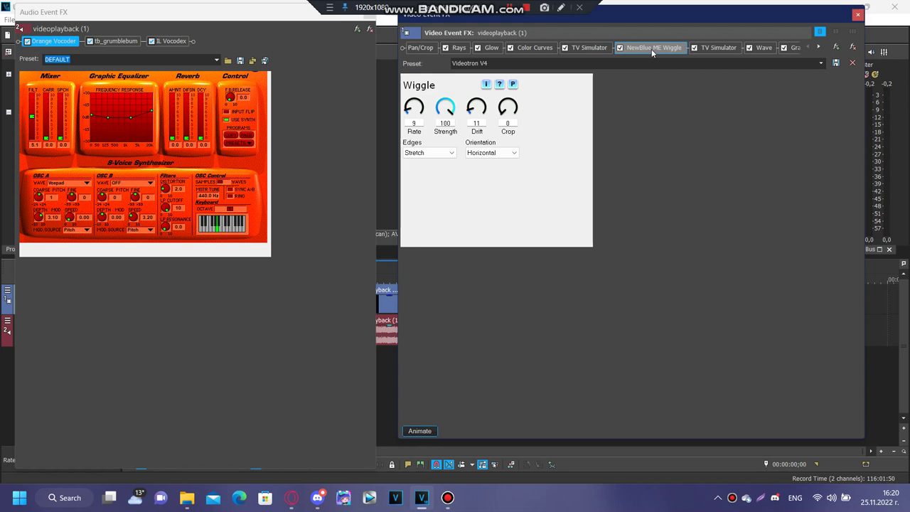
pyautogui.click(713, 48)
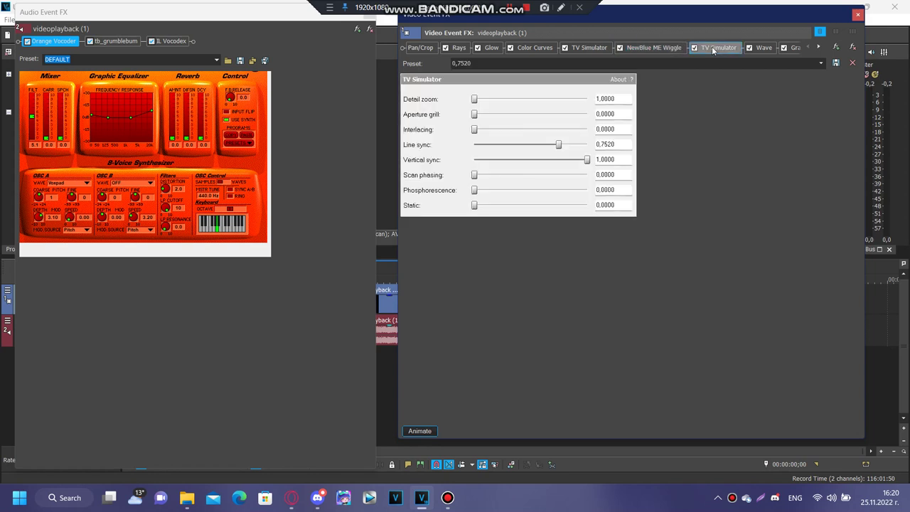
pyautogui.click(762, 49)
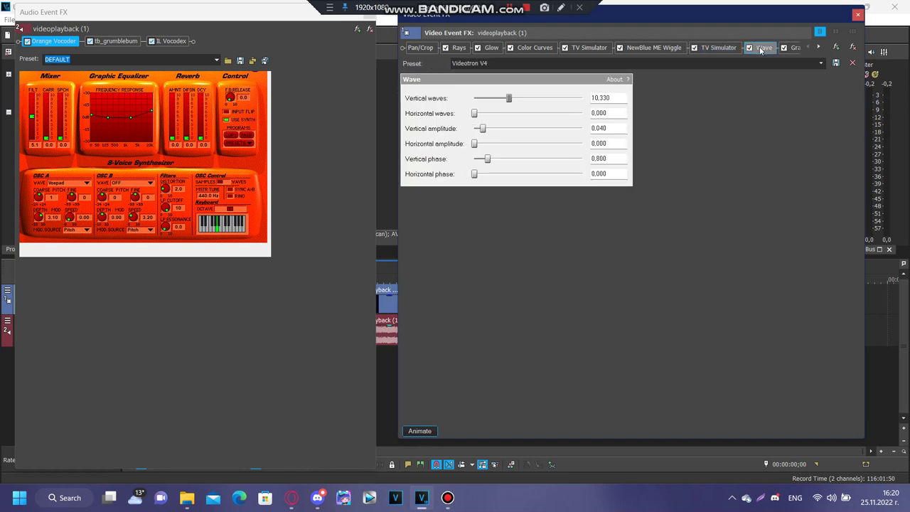
# Inspect the colour values of each stop in the Gradient Map effect, from the first through the last.
pyautogui.click(795, 49)
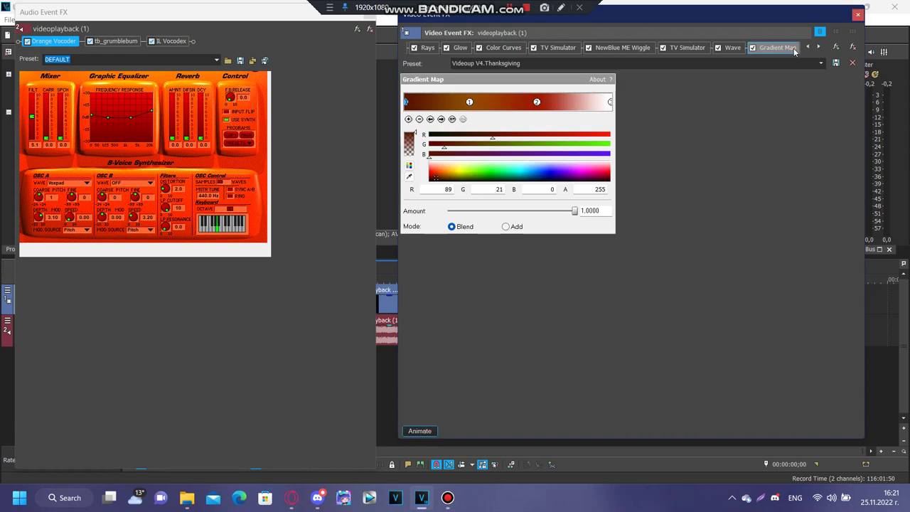
pyautogui.click(817, 48)
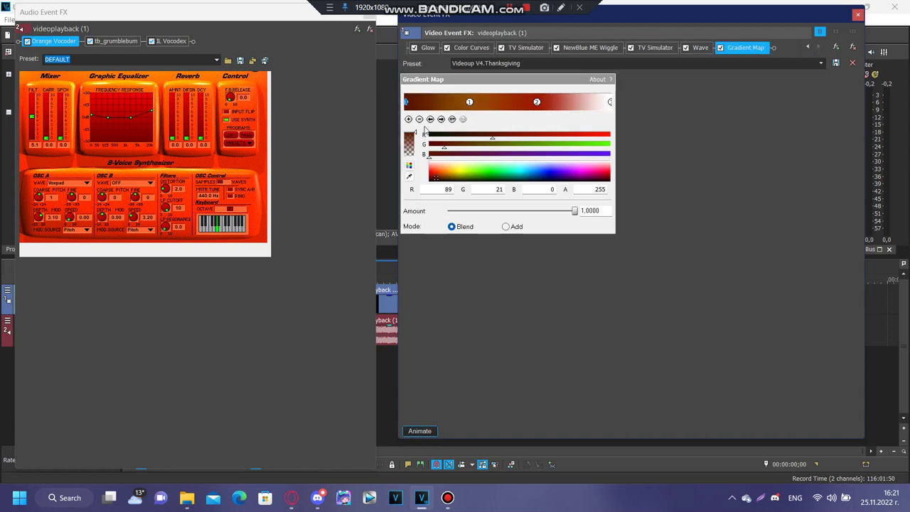
pyautogui.click(439, 122)
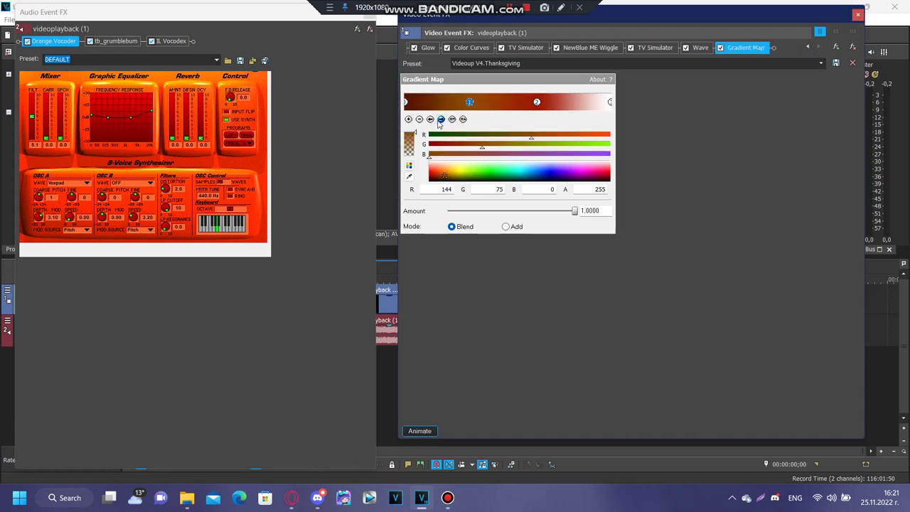
pyautogui.click(439, 122)
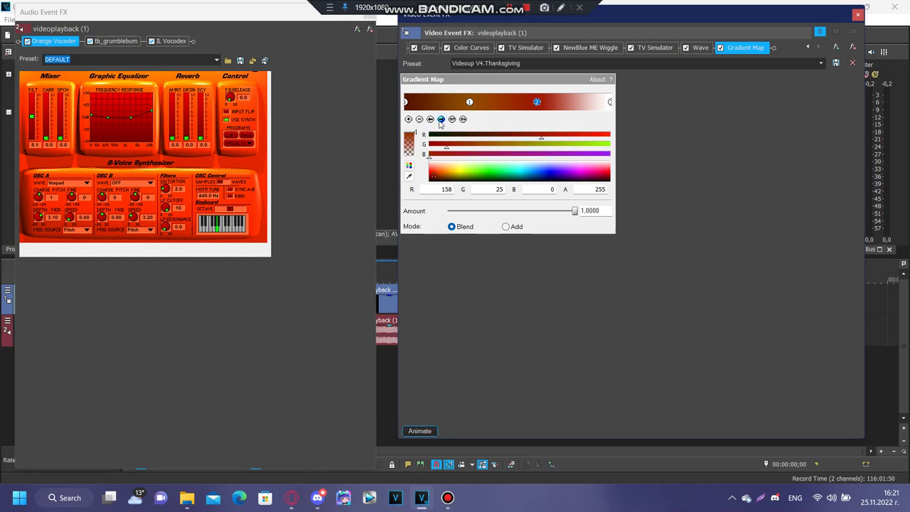
pyautogui.click(439, 122)
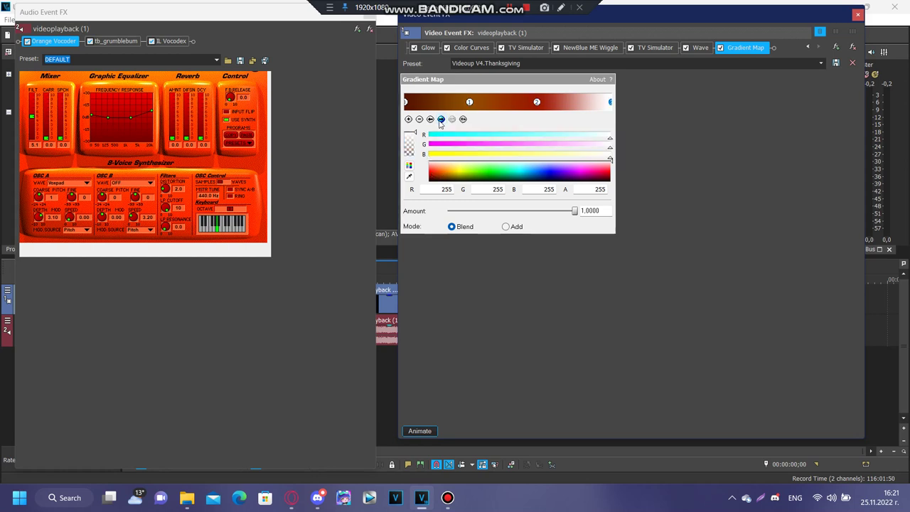
# Choose a preset for the Orange Vocoder audio effect and view the tb_grumblebum and IL Vocodex settings.
pyautogui.click(332, 123)
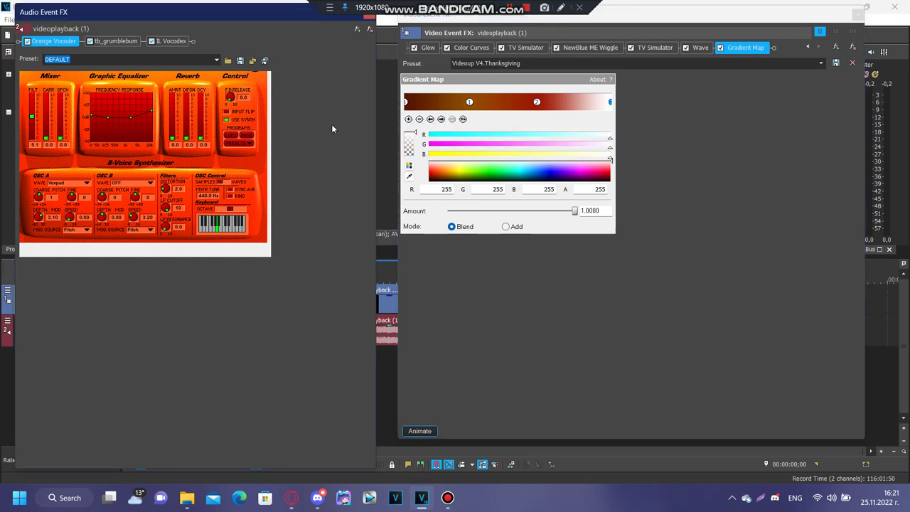
pyautogui.click(216, 59)
pyautogui.click(101, 89)
pyautogui.click(116, 41)
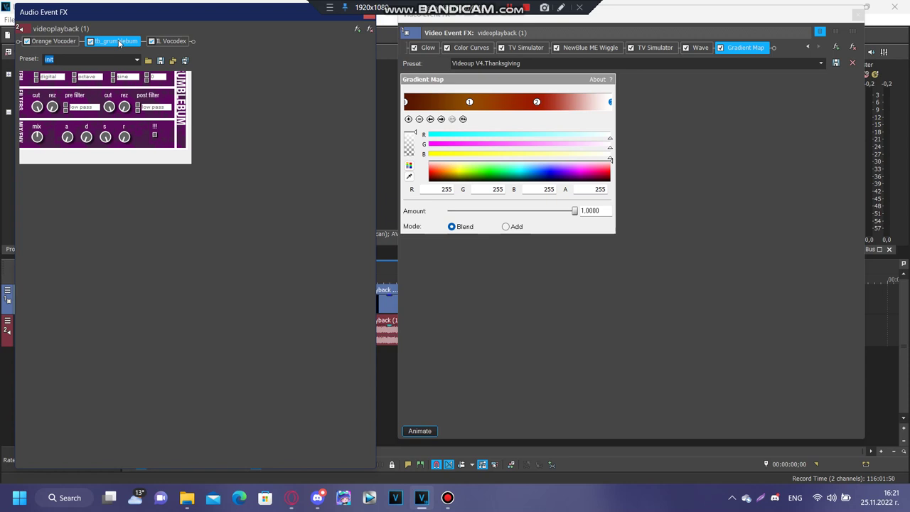
pyautogui.click(183, 42)
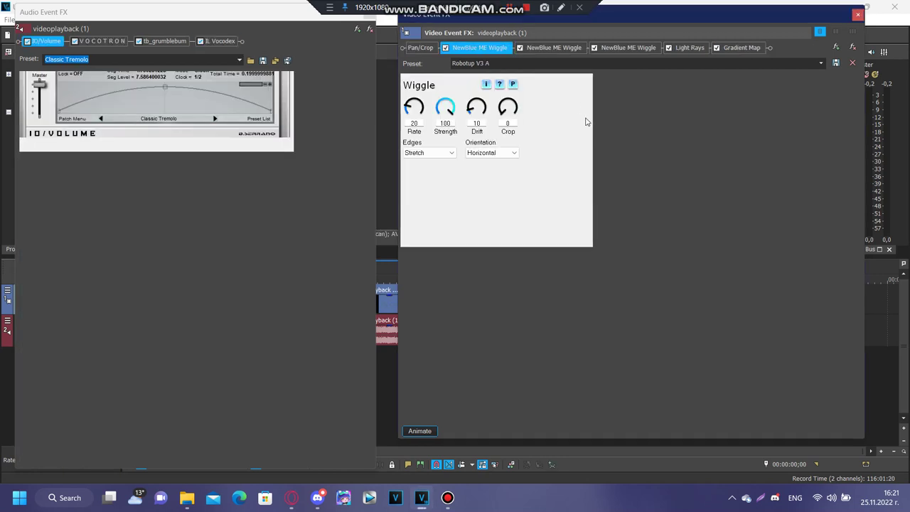
# Examine the settings of the second and third NewBlue ME Wiggle effects and the Light Rays effect.
pyautogui.click(553, 49)
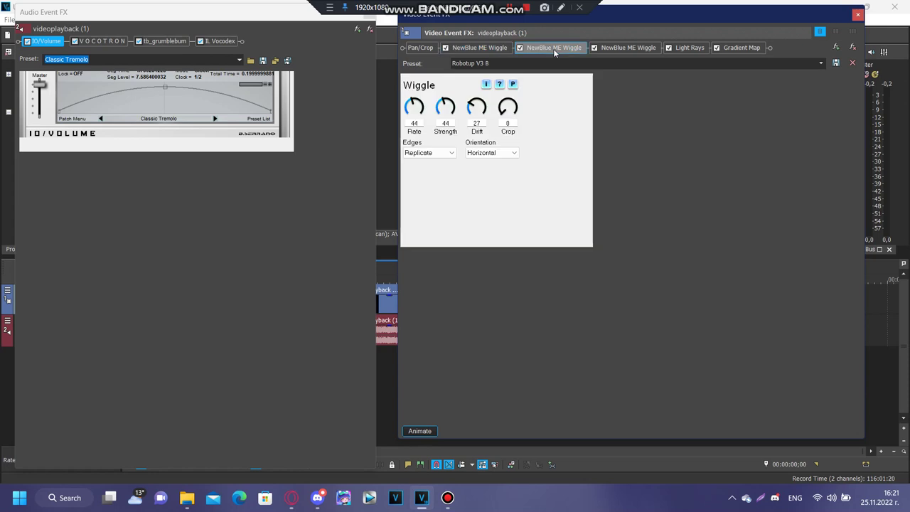
pyautogui.click(610, 51)
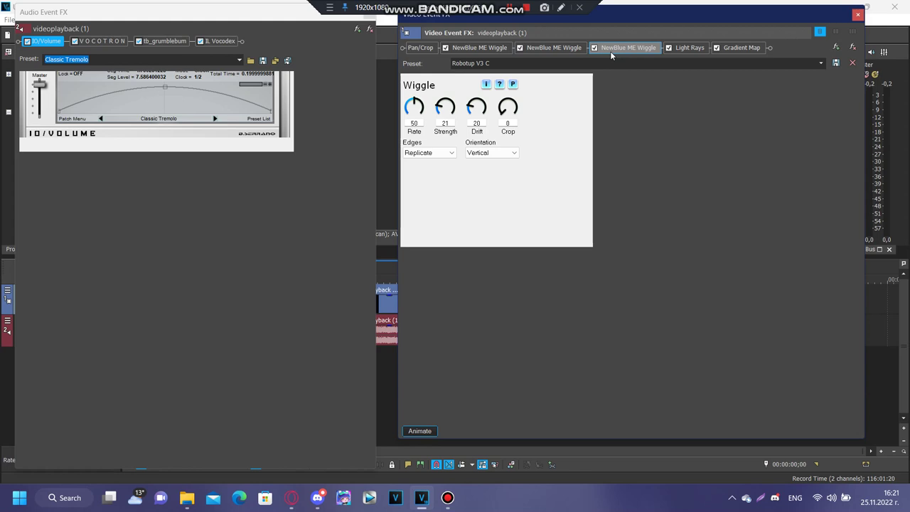
pyautogui.click(687, 51)
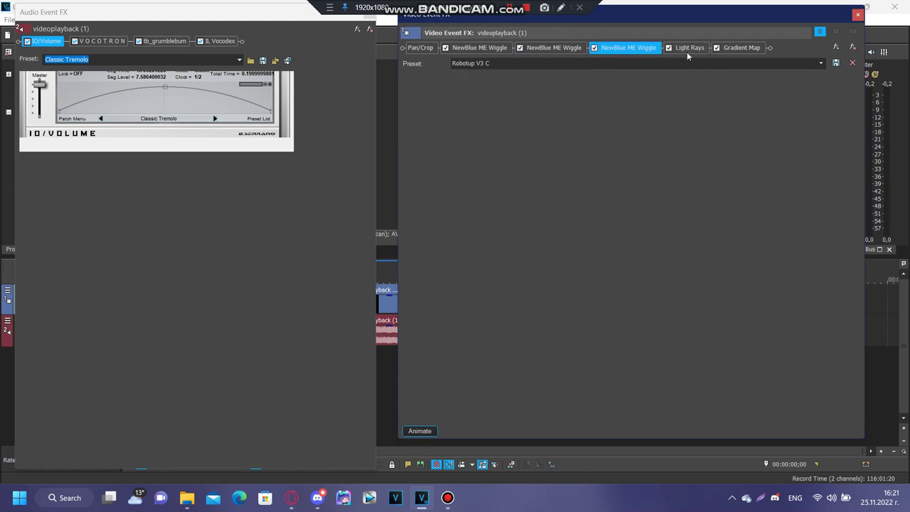
# Inspect the colour values of every stop in the Gradient Map with the Robotup V3.Thanksgiving preset.
pyautogui.click(727, 50)
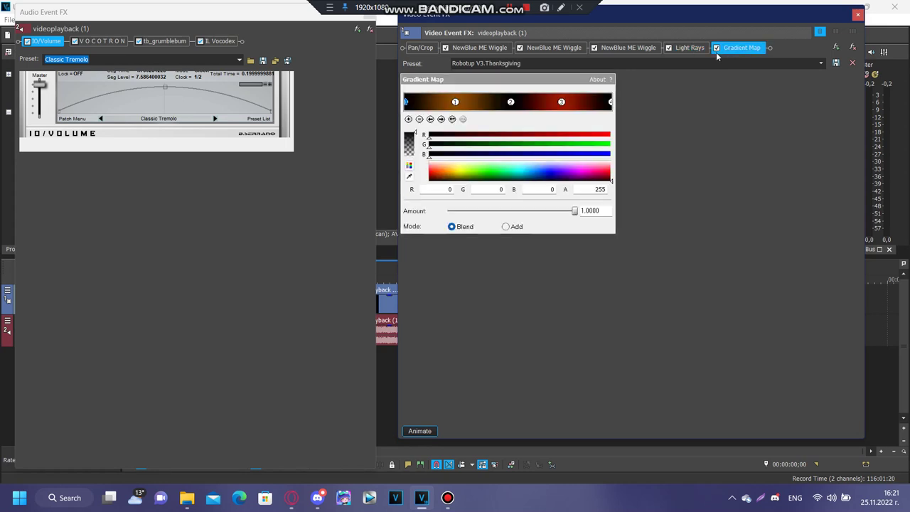
pyautogui.click(441, 120)
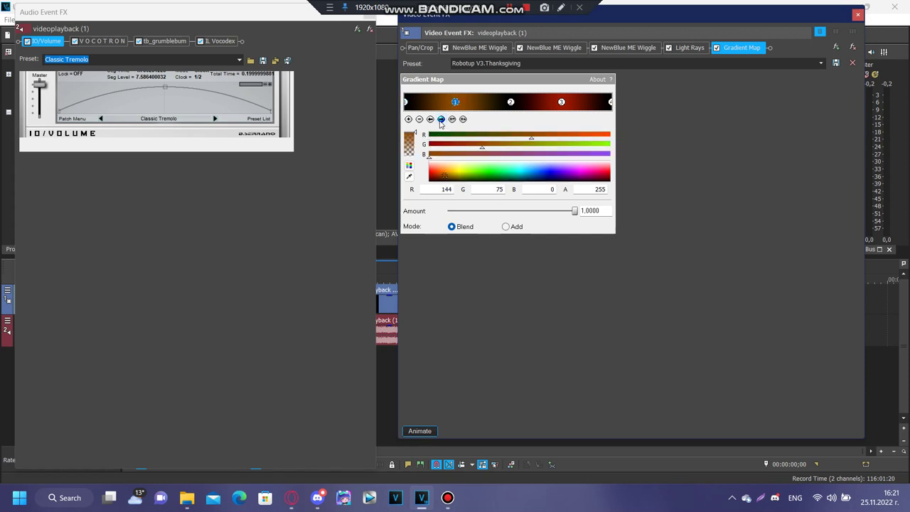
pyautogui.click(441, 119)
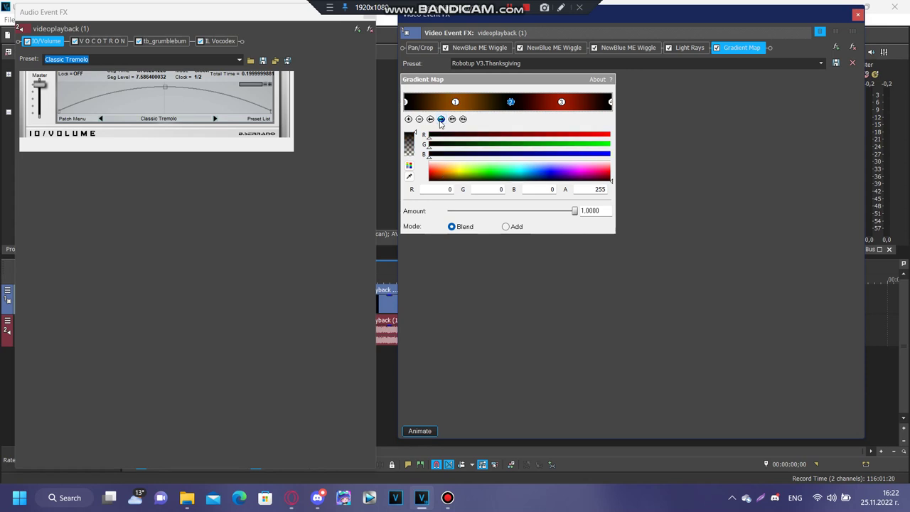
pyautogui.click(441, 120)
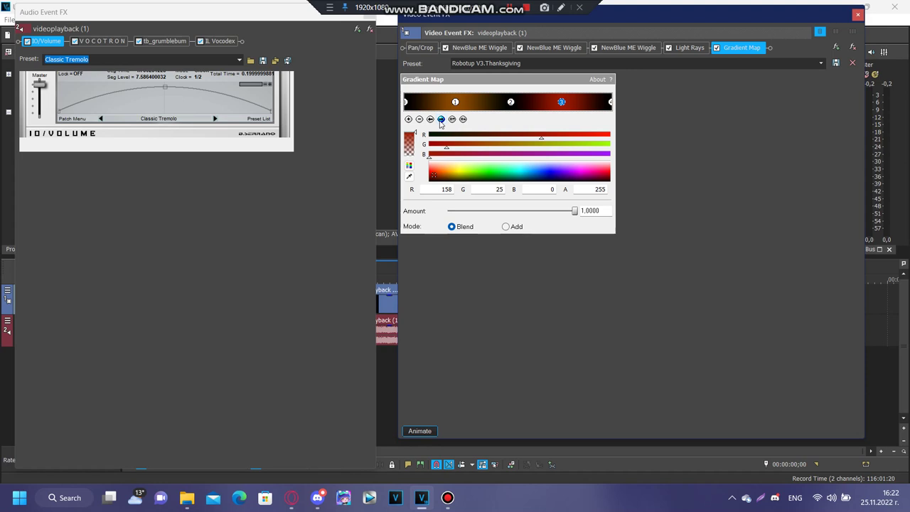
pyautogui.click(441, 119)
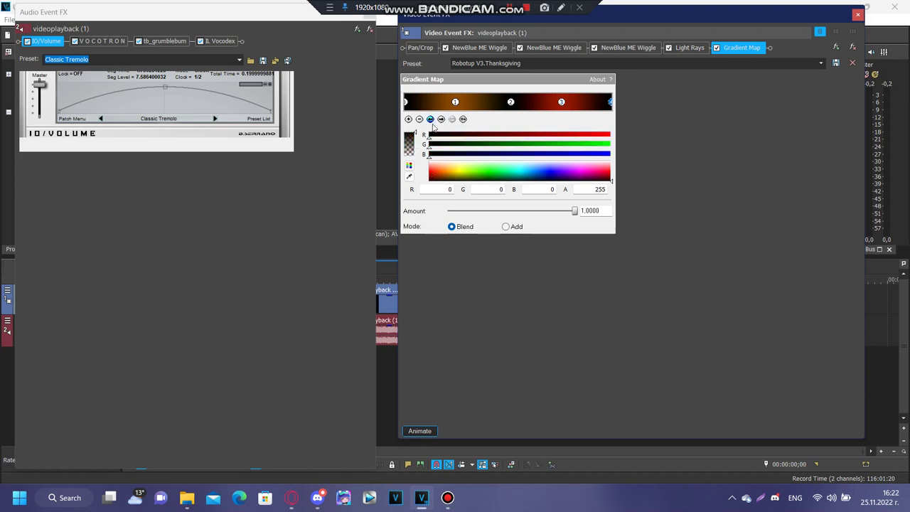
# Apply preset 009 to the VOCOTRON audio effect and view the tb_grumblebum and IL Vocodex settings.
pyautogui.click(93, 216)
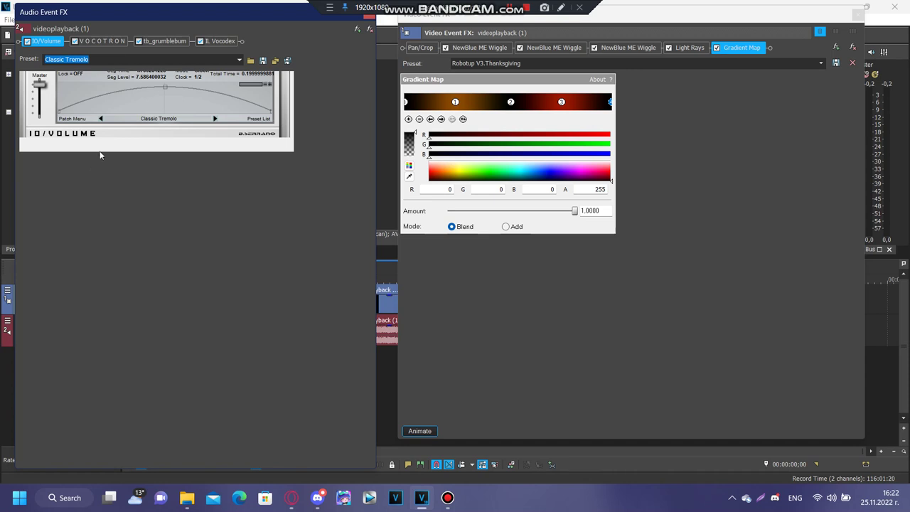
pyautogui.click(113, 43)
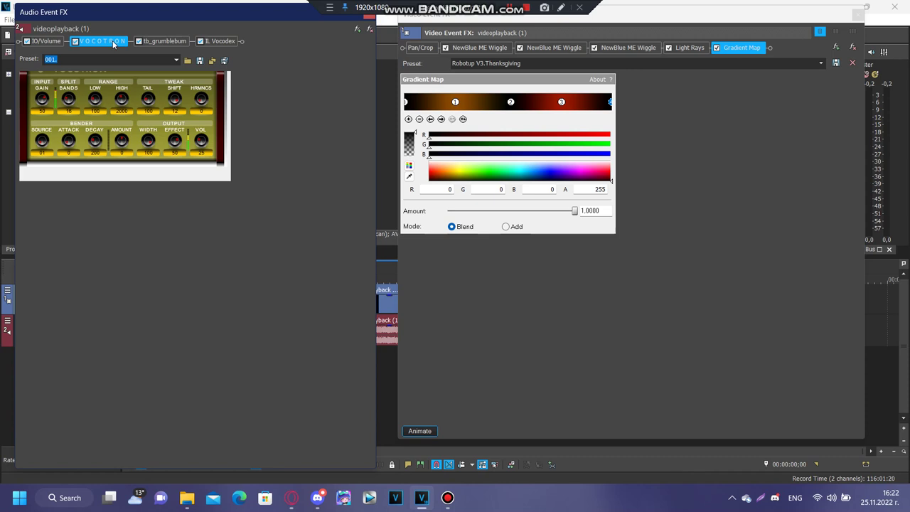
pyautogui.click(176, 59)
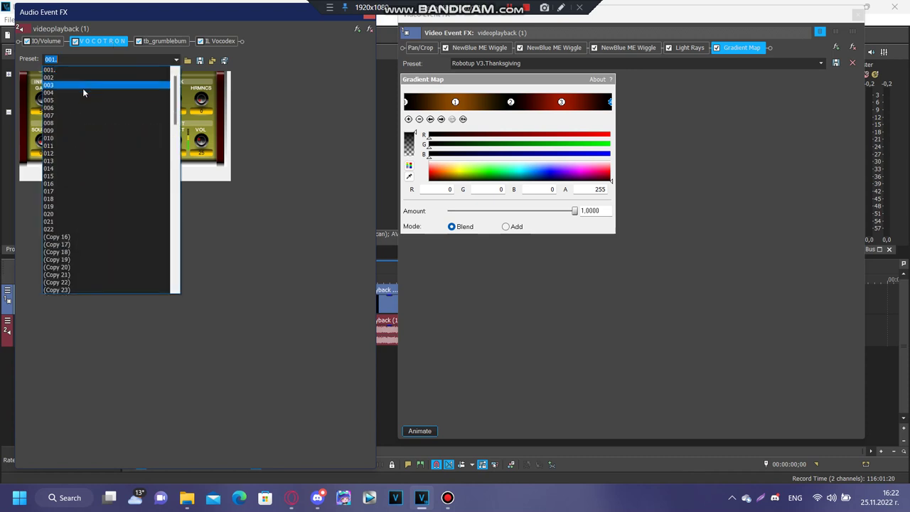
pyautogui.click(64, 131)
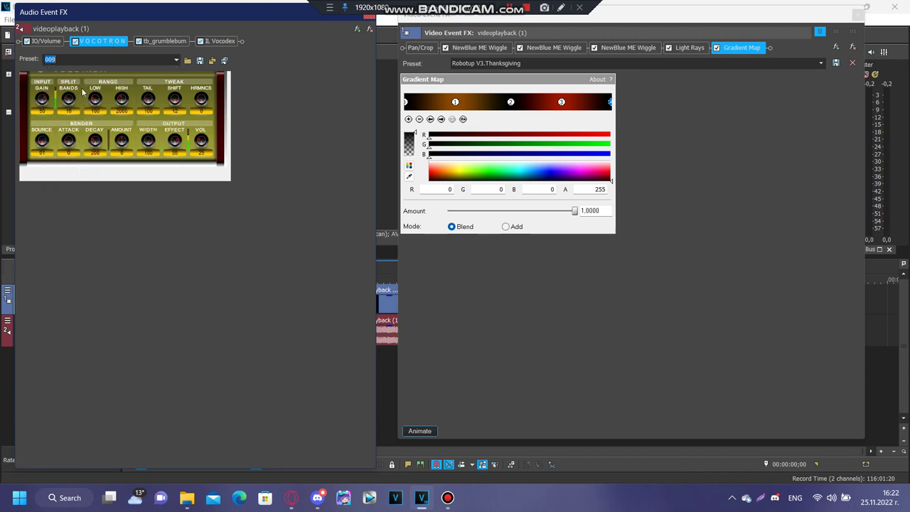
pyautogui.click(159, 42)
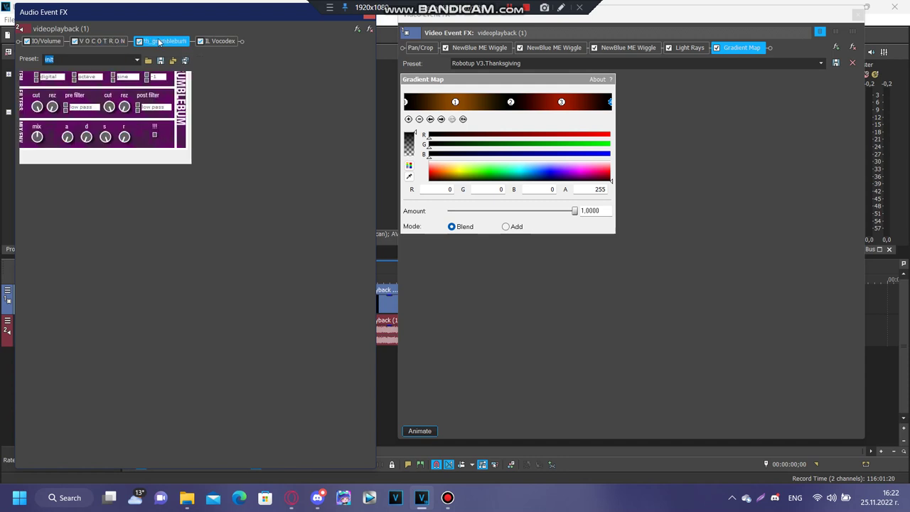
pyautogui.click(226, 45)
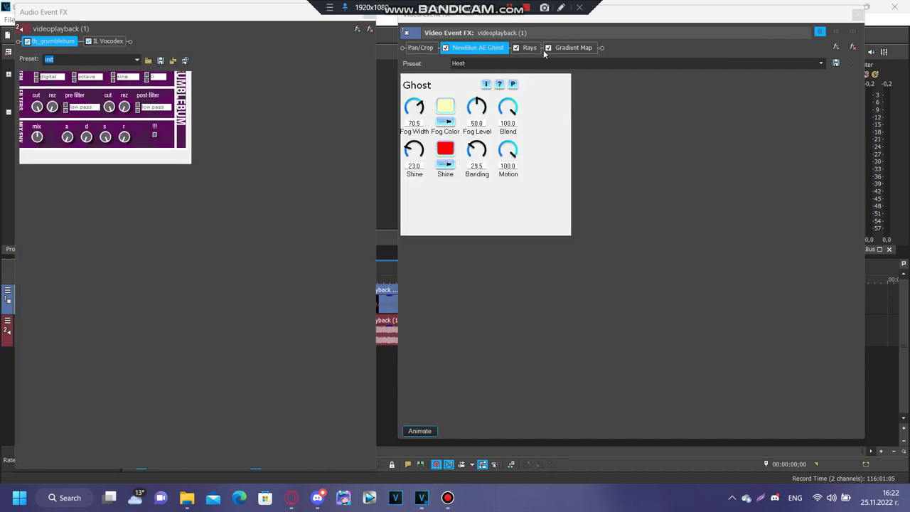
# Examine the Rays settings and the colour values of every Gradient Map stop, then return to the audio effects of the event.
pyautogui.click(597, 101)
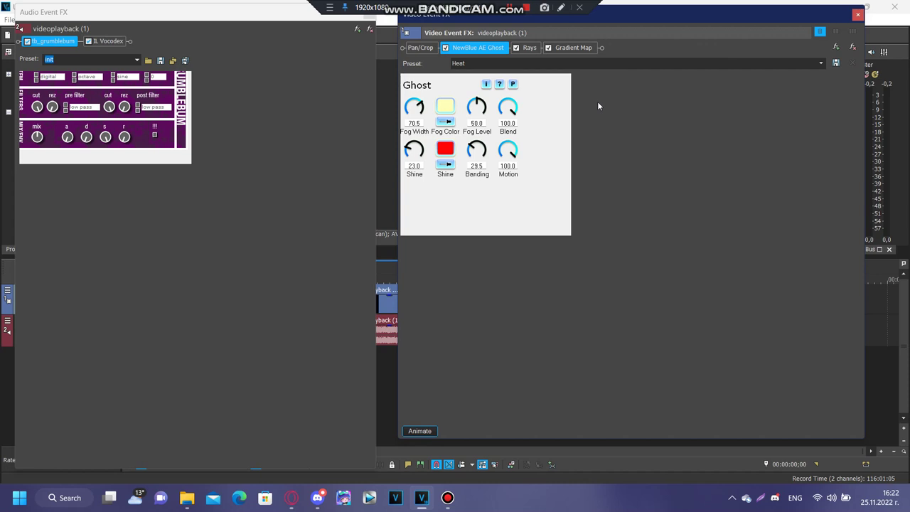
pyautogui.click(528, 50)
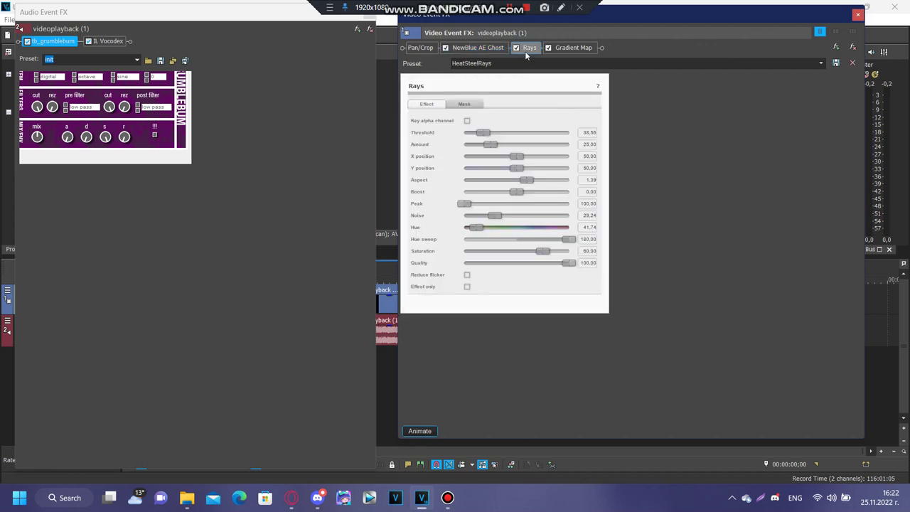
pyautogui.click(569, 50)
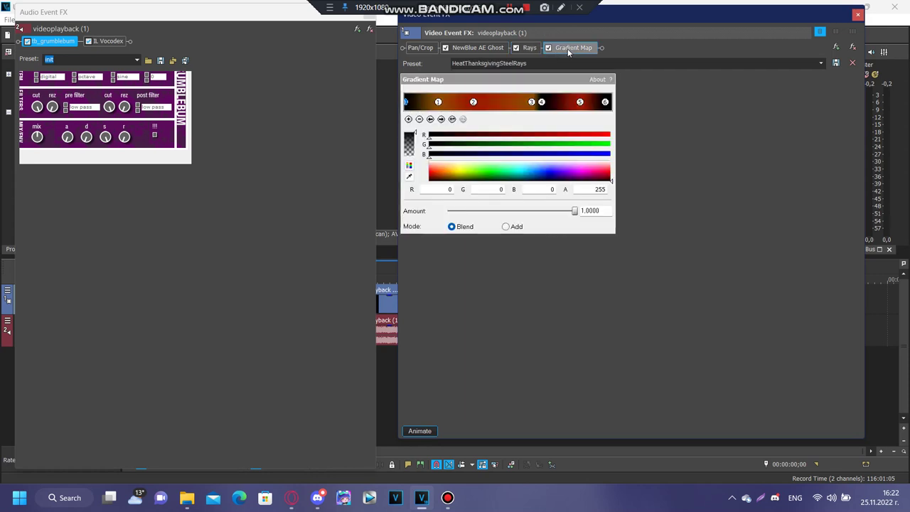
pyautogui.click(441, 120)
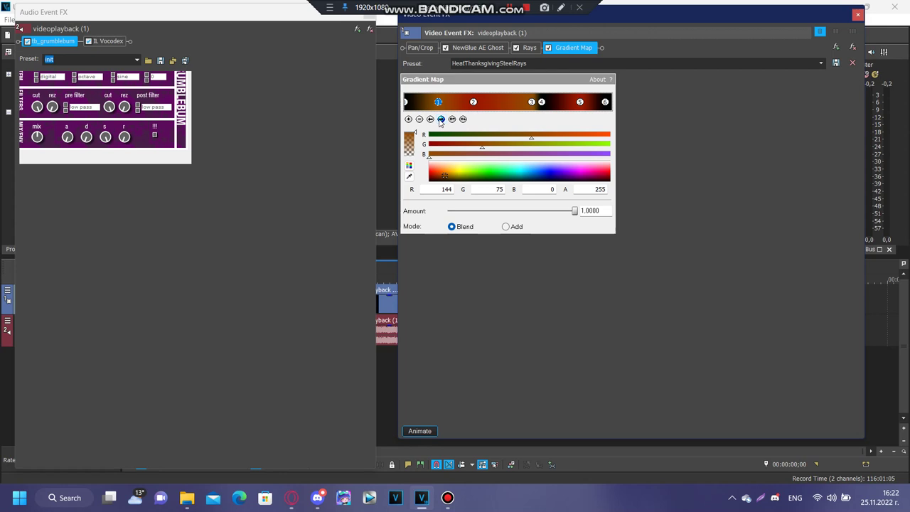
pyautogui.click(441, 120)
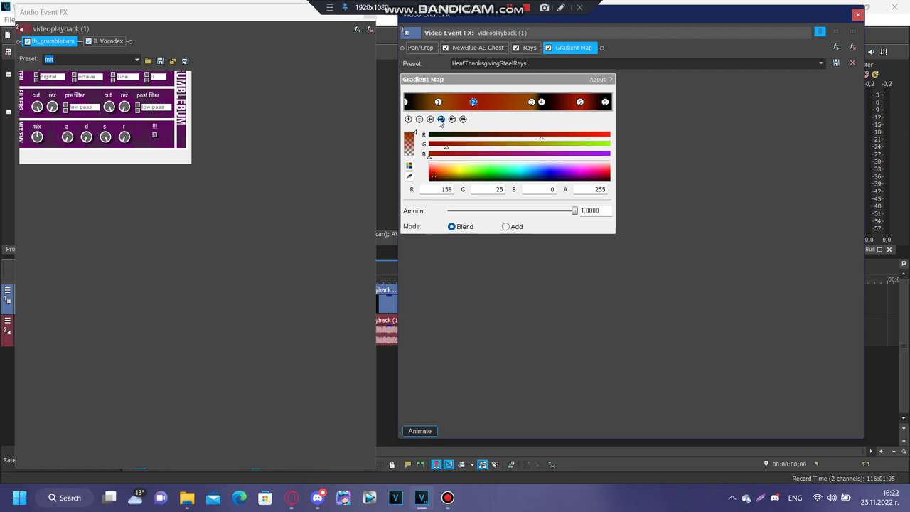
pyautogui.click(441, 120)
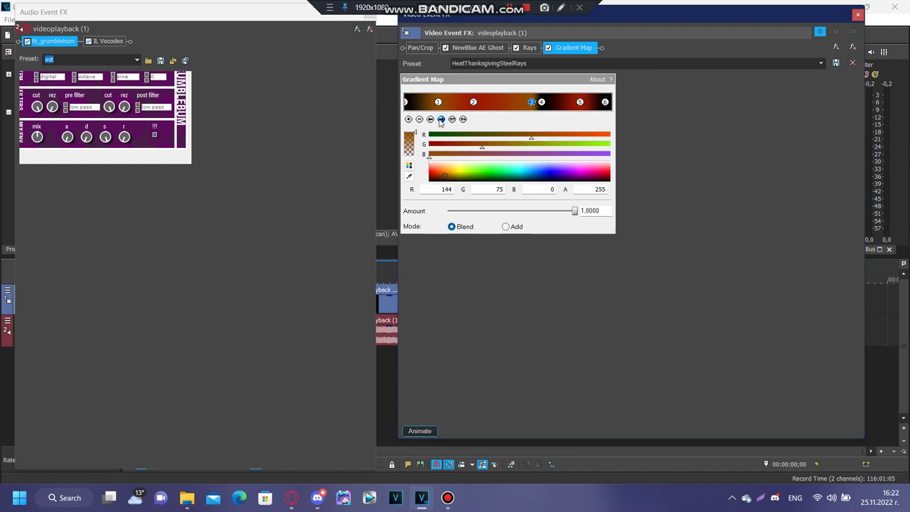
pyautogui.click(441, 119)
pyautogui.click(441, 119)
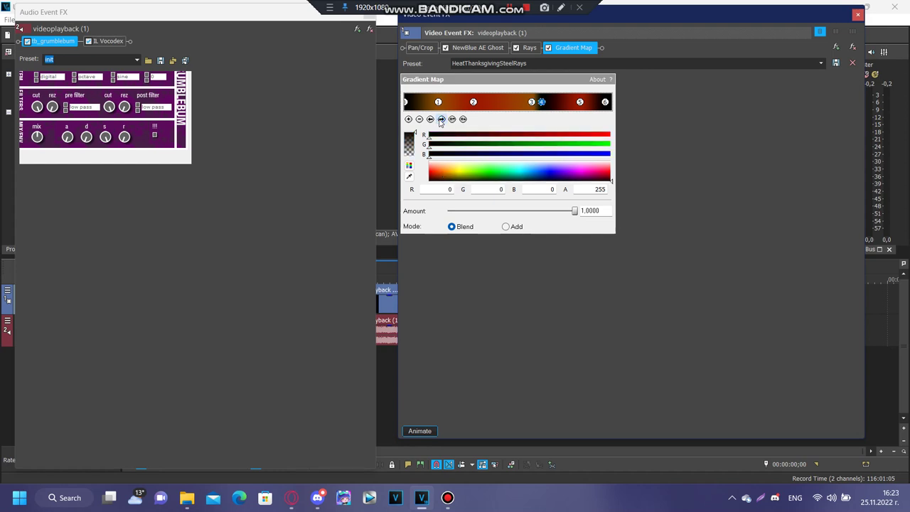
pyautogui.click(441, 119)
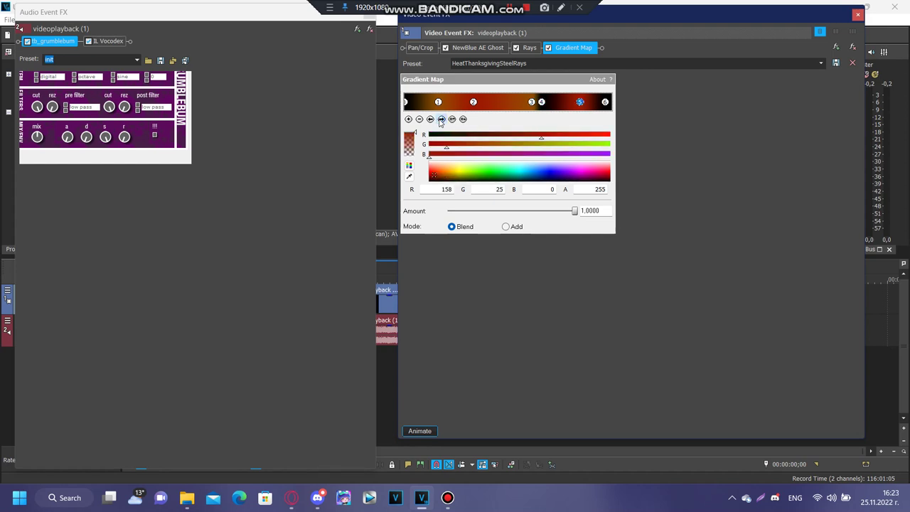
pyautogui.click(307, 129)
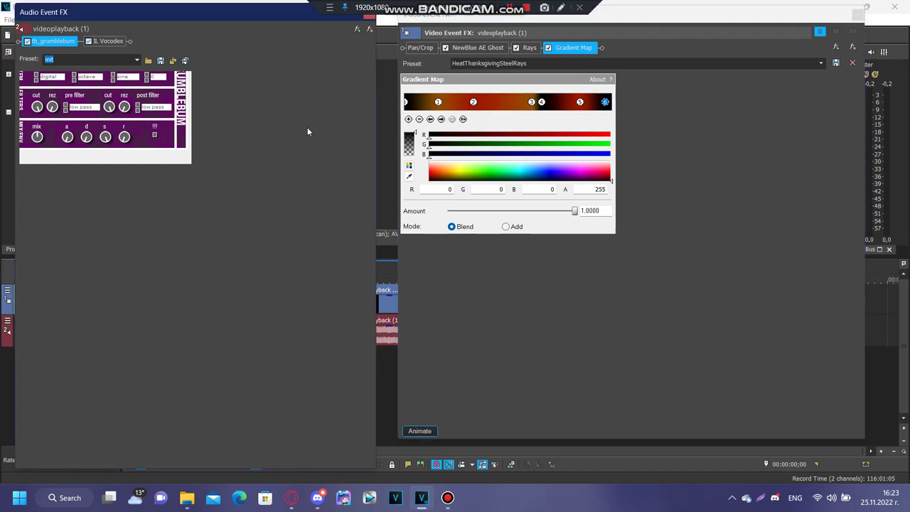
# View the IL Vocodex audio effect, then examine the next event's Color Curves, Light Rays and NewBlue ME Ripple settings.
pyautogui.click(111, 41)
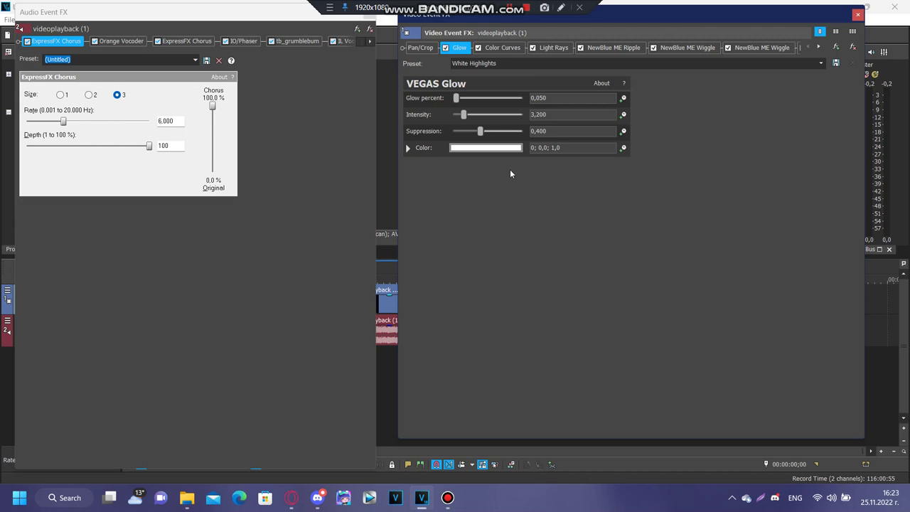
pyautogui.click(514, 49)
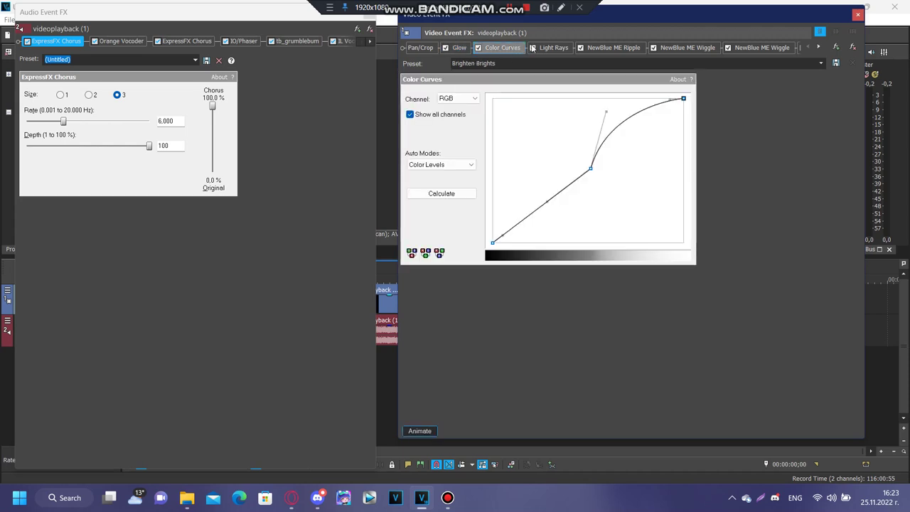
pyautogui.click(554, 48)
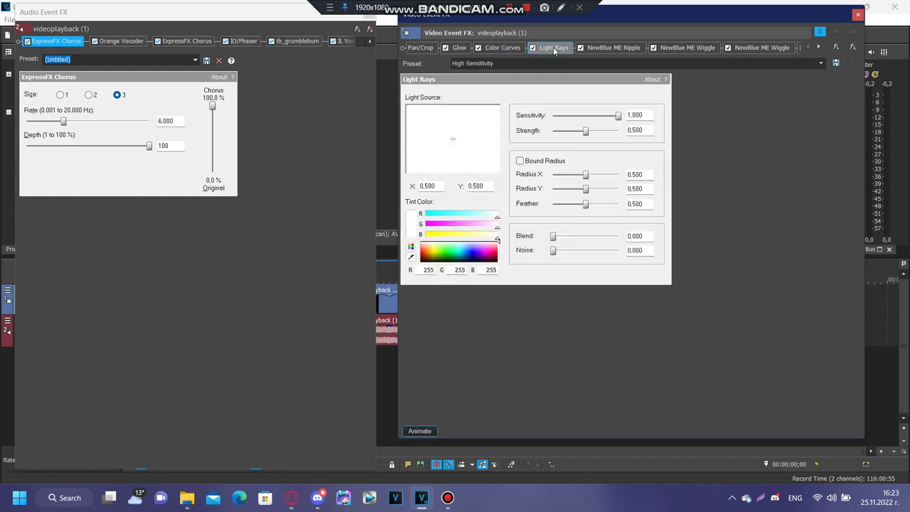
pyautogui.click(599, 50)
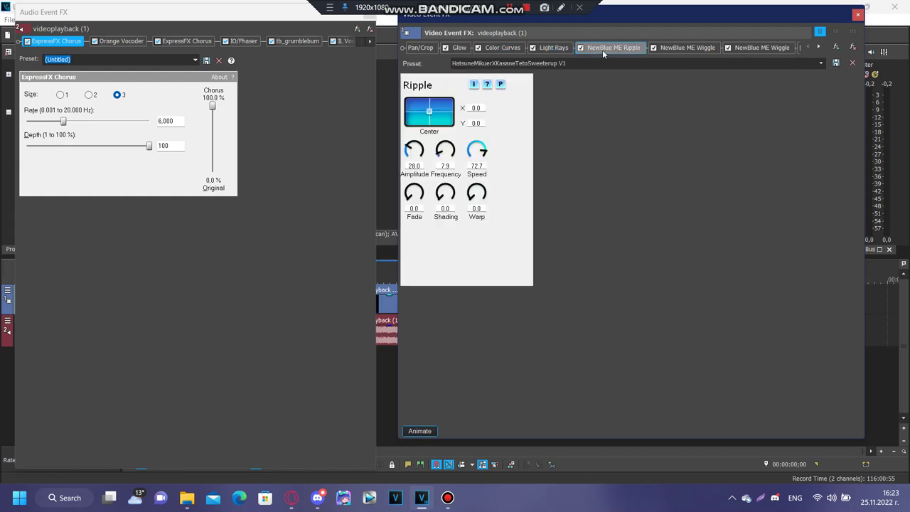
# Examine the rate, strength, drift, edges and orientation settings of all four NewBlue ME Wiggle effects in the chain.
pyautogui.click(684, 49)
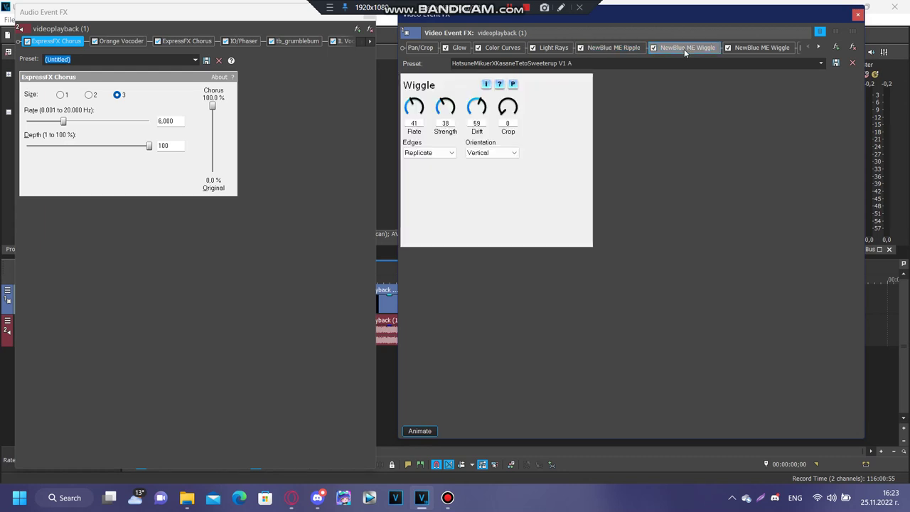
pyautogui.click(754, 49)
pyautogui.click(819, 48)
pyautogui.click(819, 48)
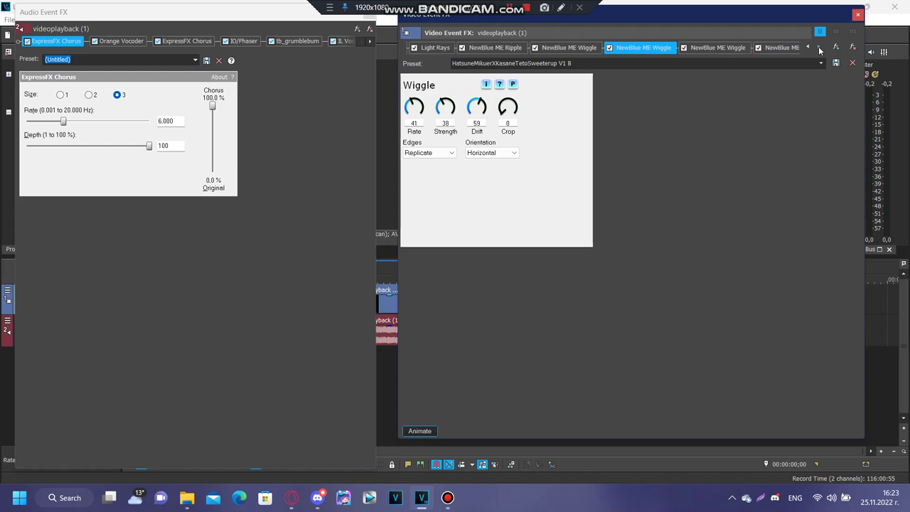
pyautogui.click(820, 47)
pyautogui.click(819, 48)
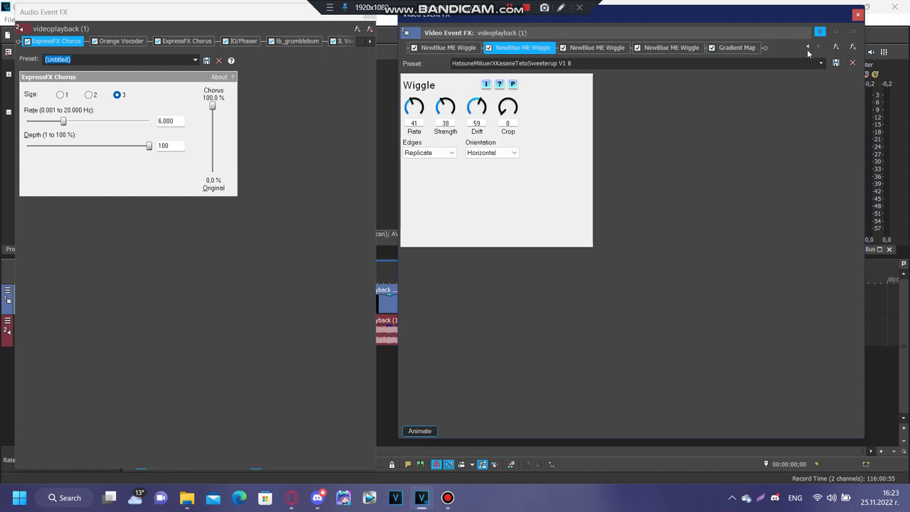
pyautogui.click(615, 50)
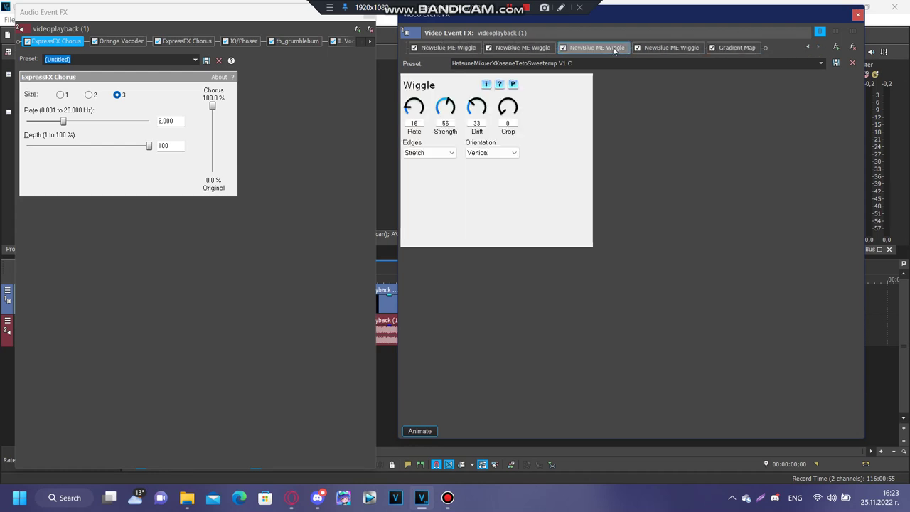
pyautogui.click(668, 50)
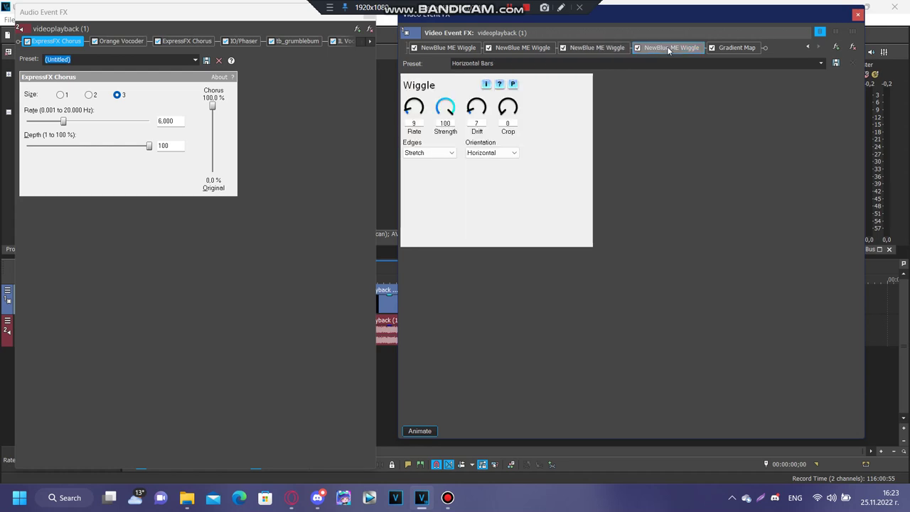
# Inspect the colour values of the stops in the Gradient Map with the HatsuneMikuerXKasaneTetoSweeterup V1.Thanksgiving preset.
pyautogui.click(729, 49)
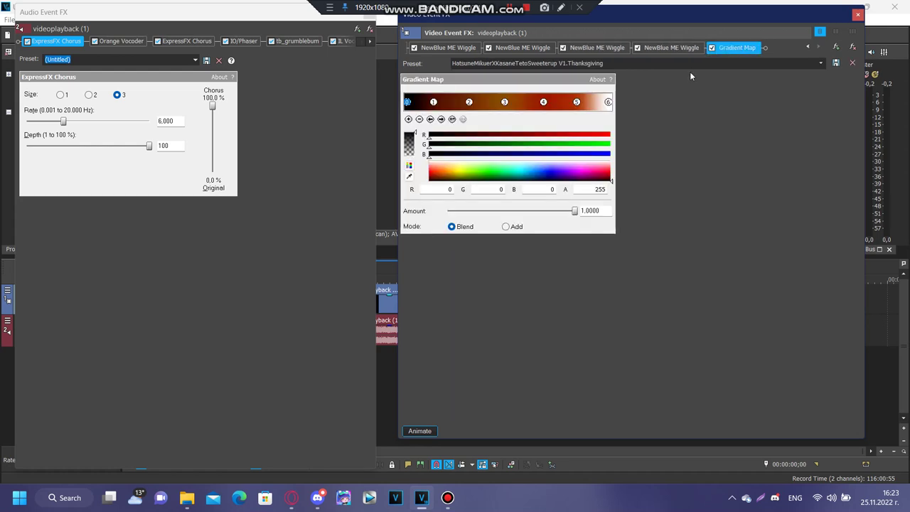
pyautogui.click(440, 120)
pyautogui.click(439, 121)
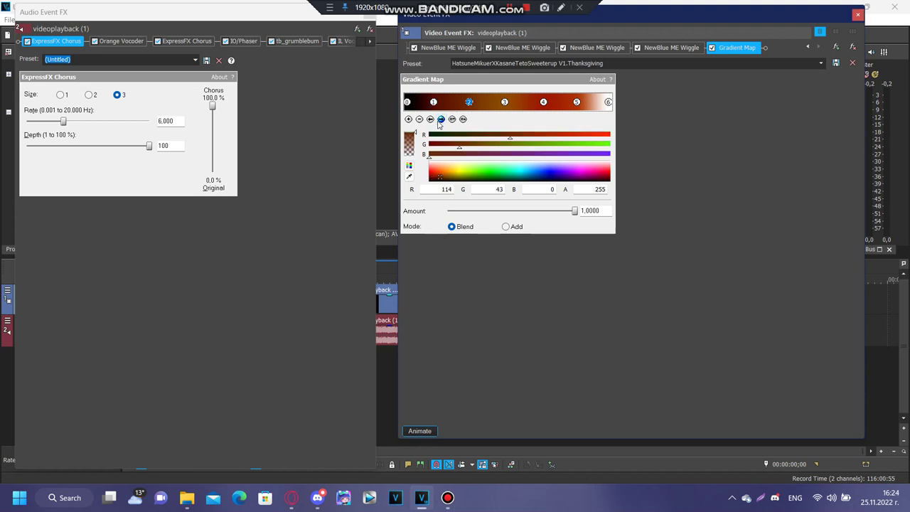
pyautogui.click(440, 120)
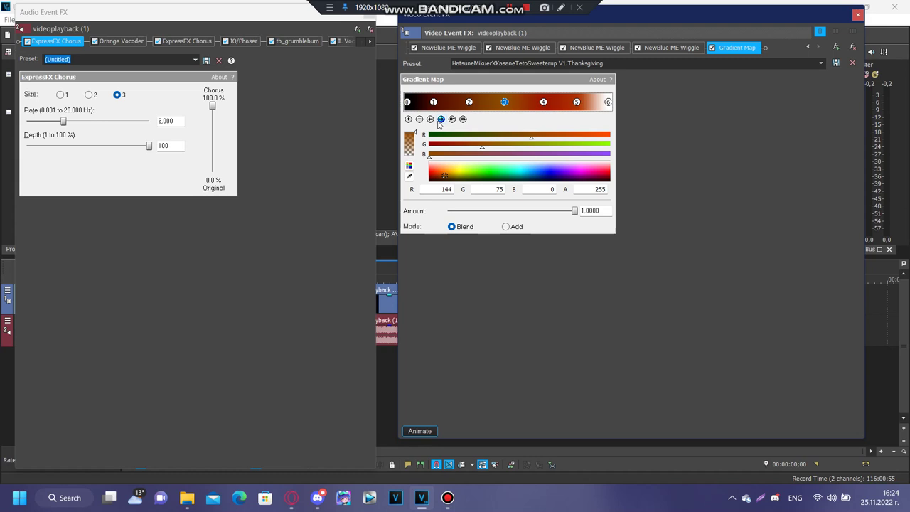
pyautogui.click(440, 121)
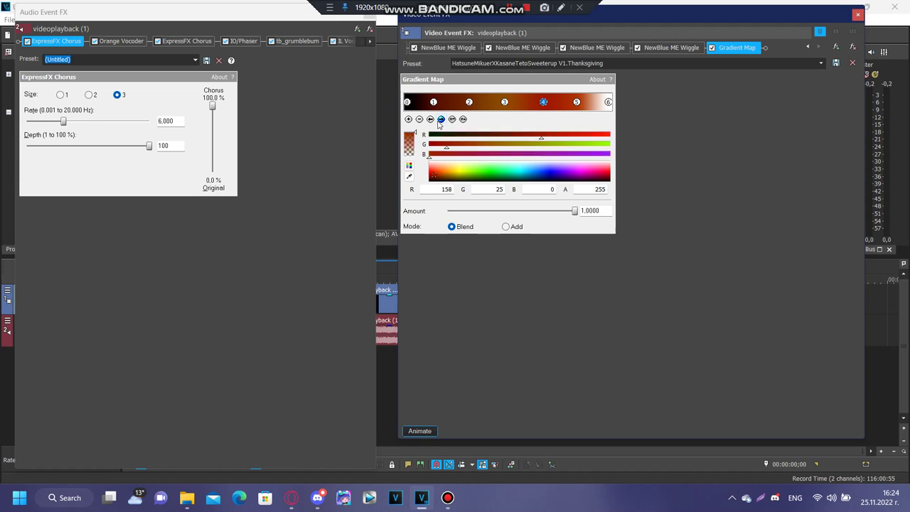
pyautogui.click(440, 120)
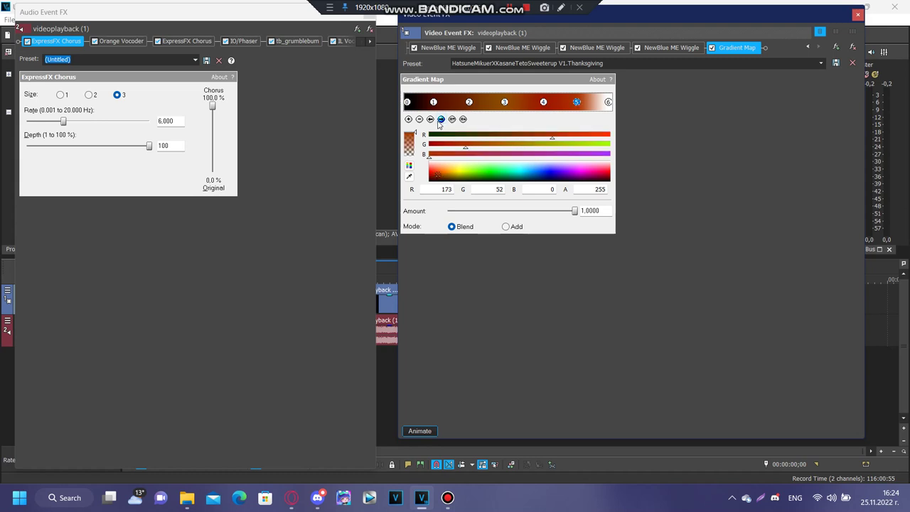
pyautogui.click(440, 120)
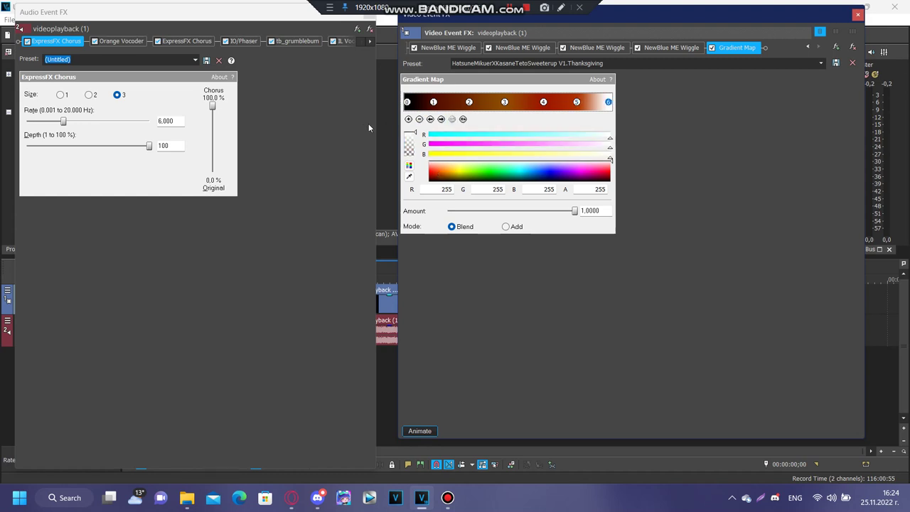
# Apply the JAZZ VOCODER preset to the Orange Vocoder audio effect.
pyautogui.click(323, 128)
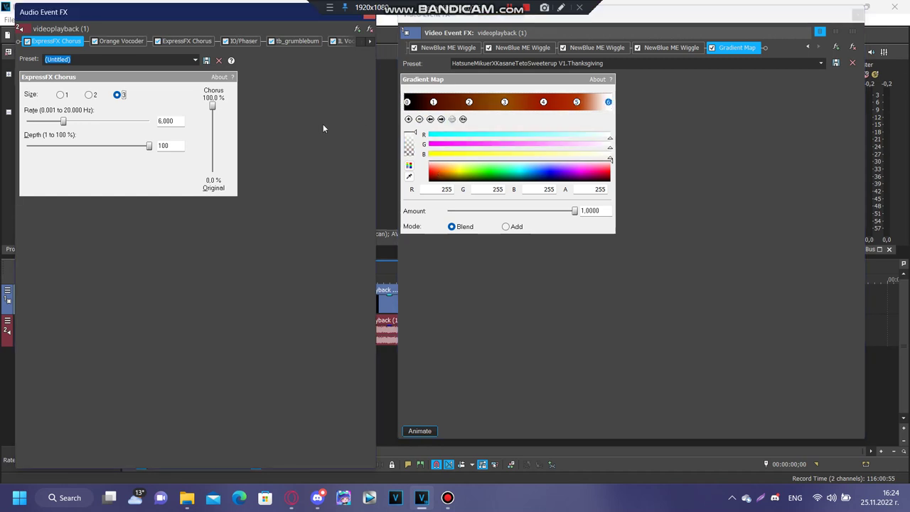
pyautogui.click(136, 42)
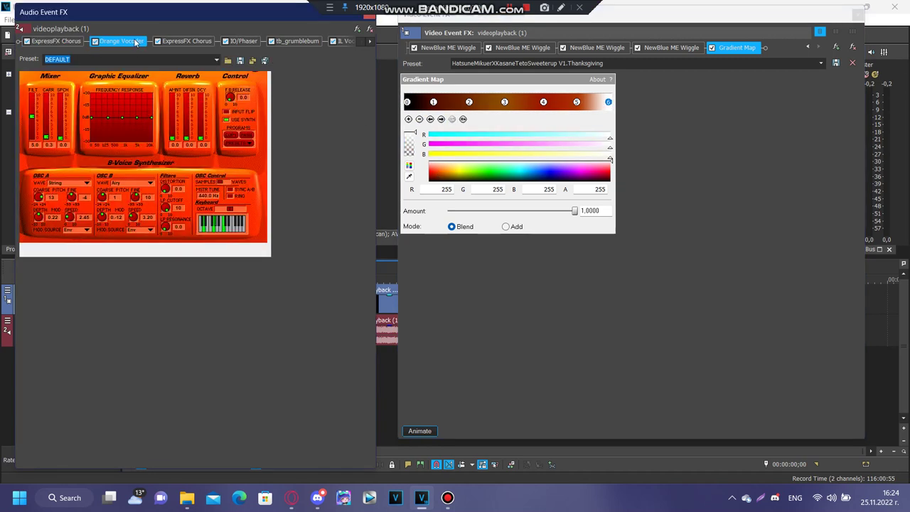
pyautogui.click(216, 59)
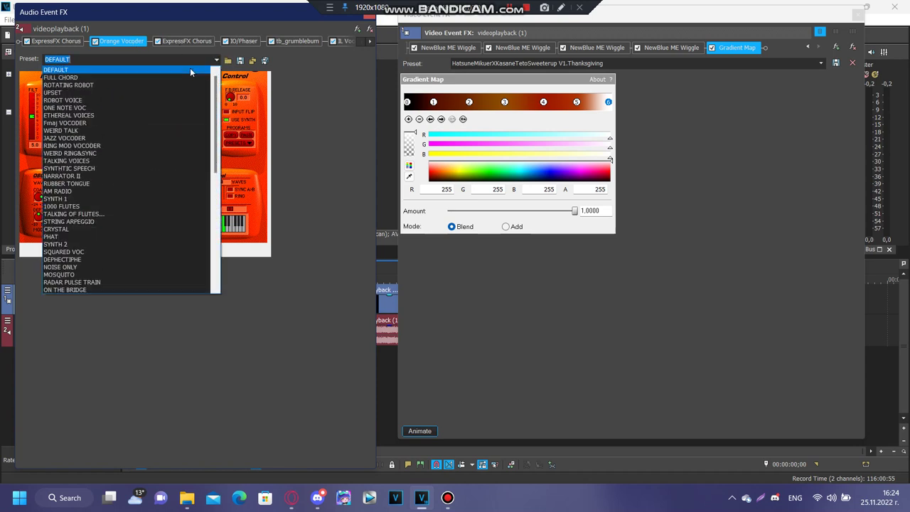
pyautogui.click(82, 138)
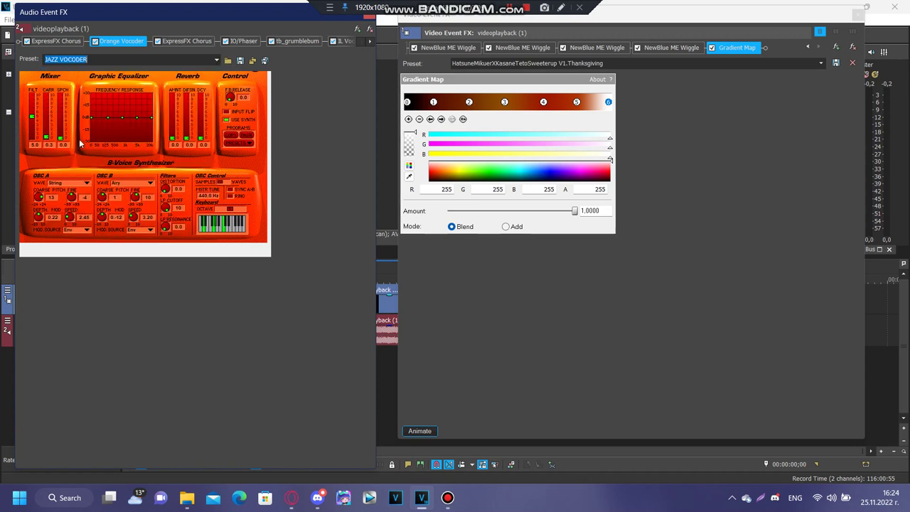
# Choose a preset for the second ExpressFX Chorus effect and for the IO/Phaser effect.
pyautogui.click(191, 41)
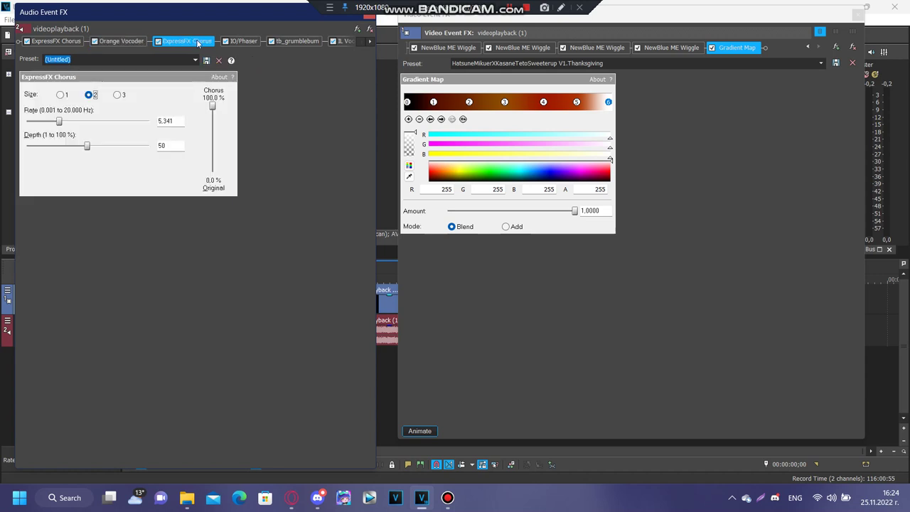
pyautogui.click(195, 60)
pyautogui.click(61, 192)
pyautogui.click(247, 42)
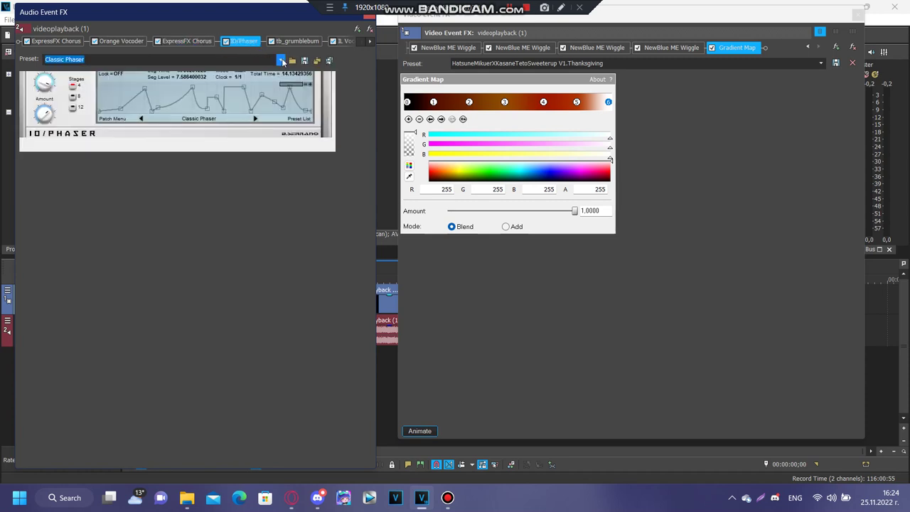
pyautogui.click(281, 60)
pyautogui.click(125, 101)
# View the tb_grumblebum and IL Vocodex settings at the end of the audio effect chain.
pyautogui.click(298, 43)
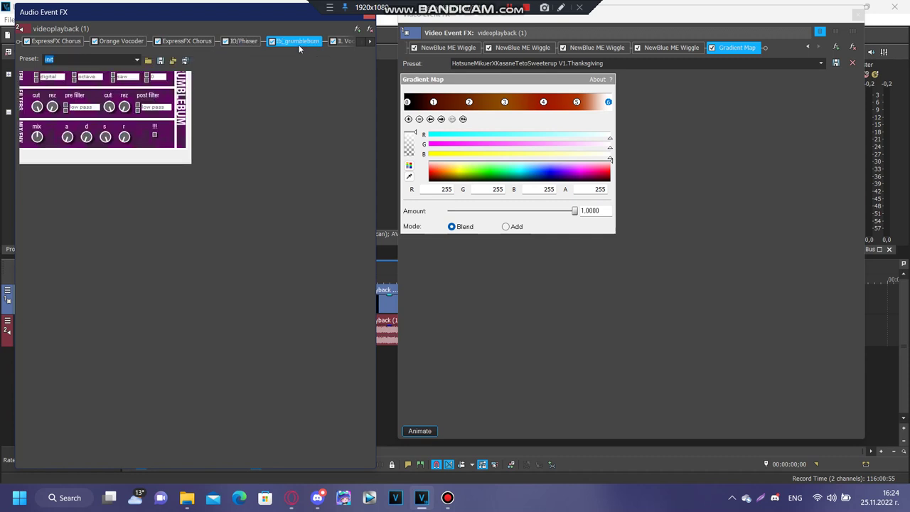
pyautogui.click(368, 43)
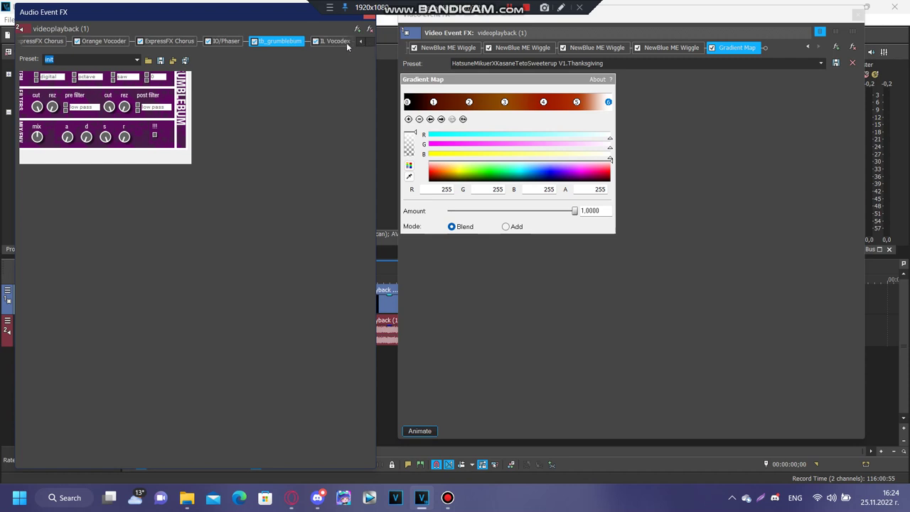
pyautogui.click(336, 43)
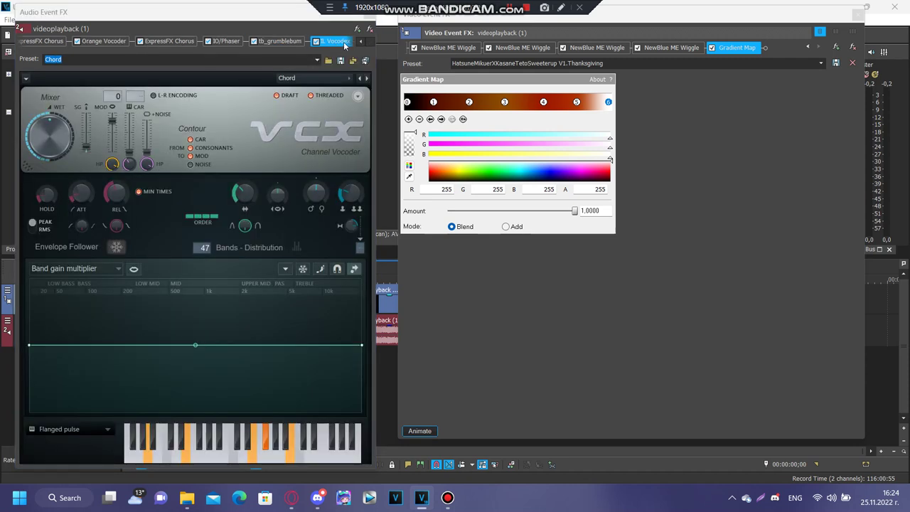
# Close the audio and video event effect windows and play the project from the start of the timeline.
pyautogui.click(372, 20)
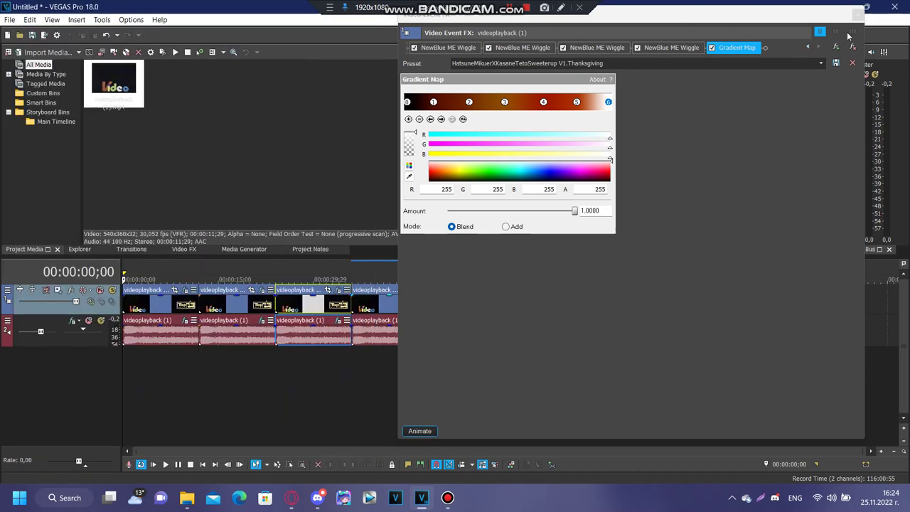
pyautogui.click(859, 14)
pyautogui.click(660, 220)
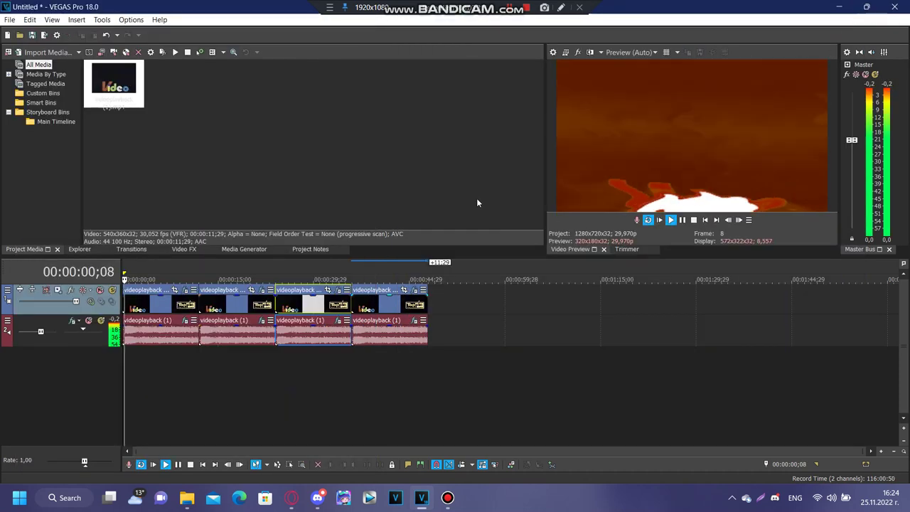